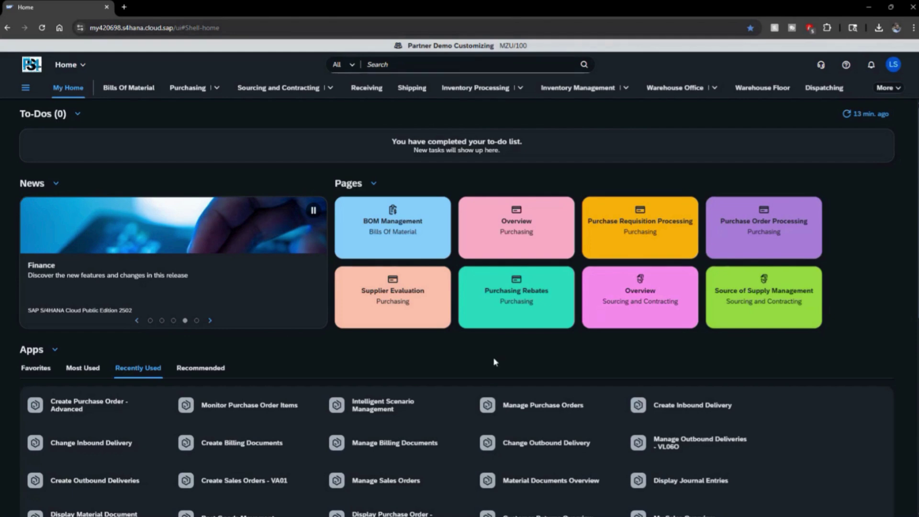
Open the Intelligent Scenario Management app from the recently used apps.
click(411, 405)
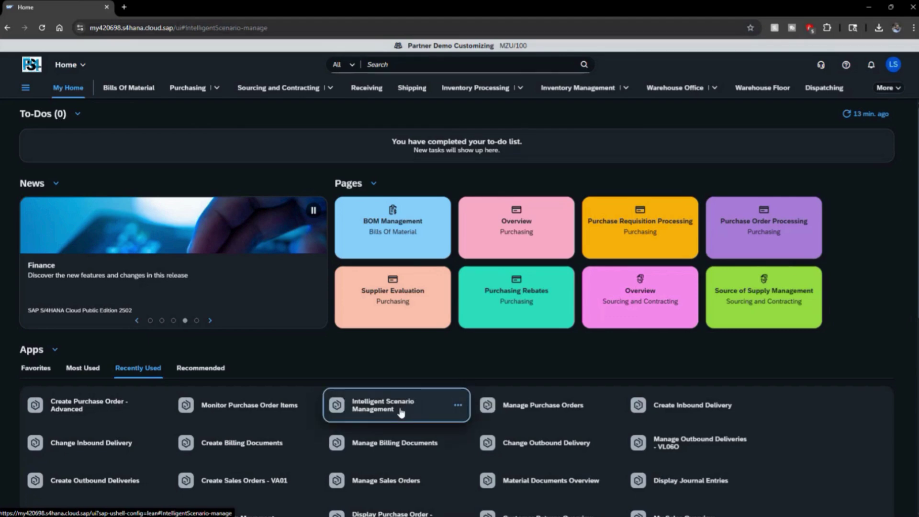
scroll(397, 412, down, 1)
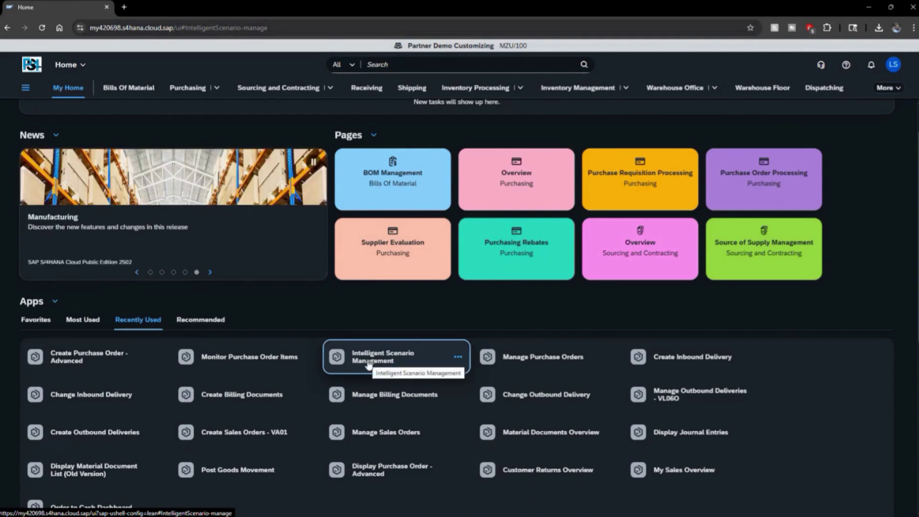
click(368, 364)
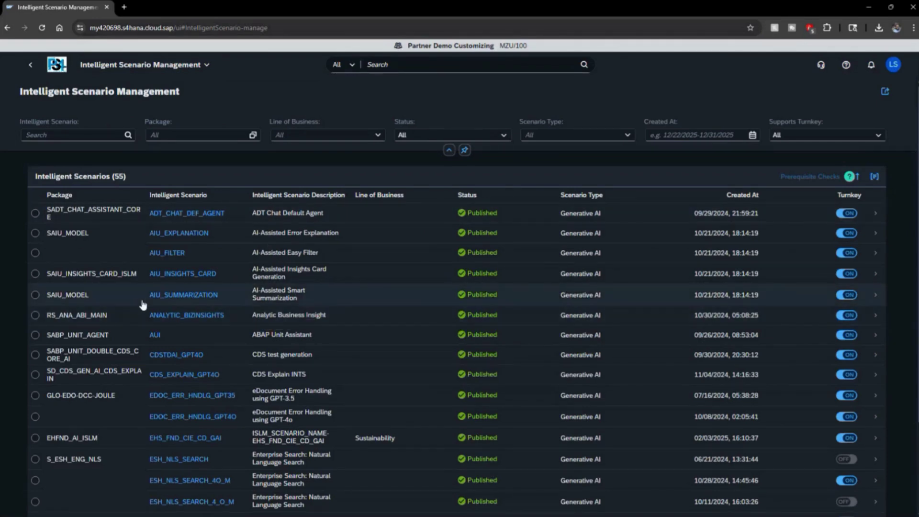
Filter the intelligent scenarios by "supl" and open the Supplier Delivery Prediction scenario.
click(73, 135)
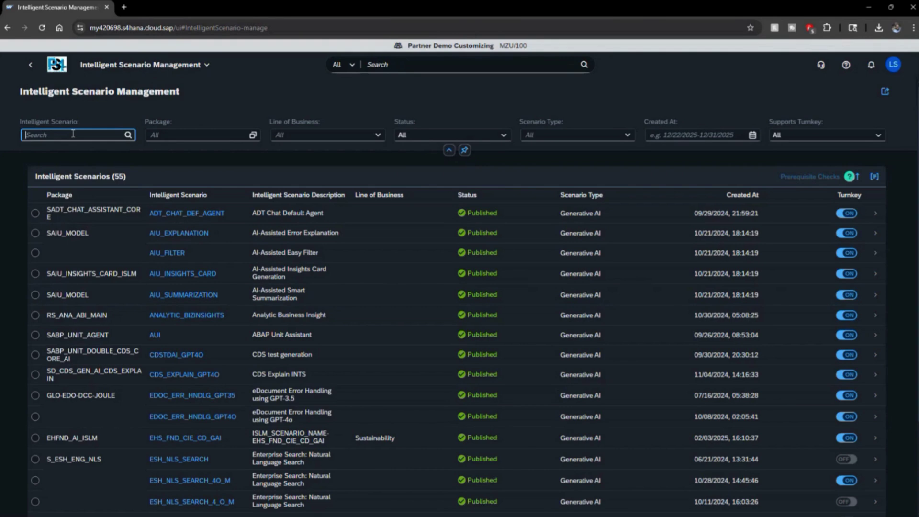
text(supl)
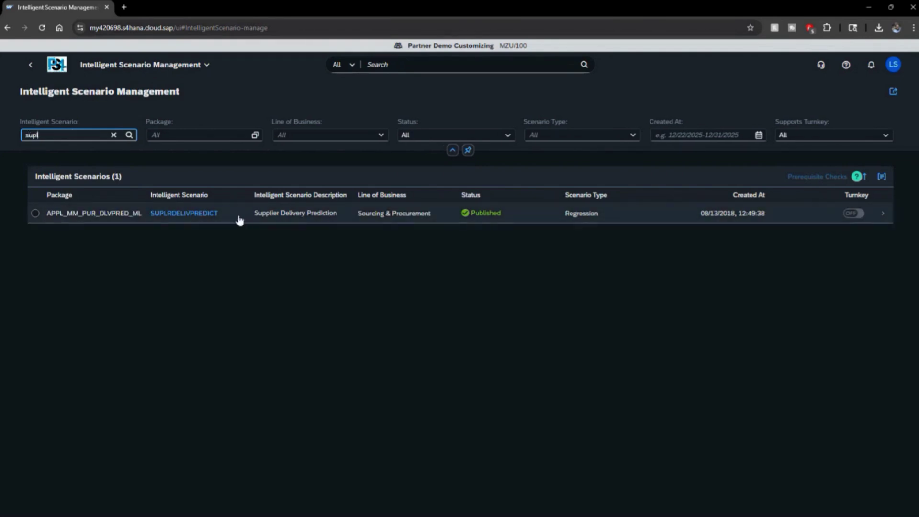
click(326, 220)
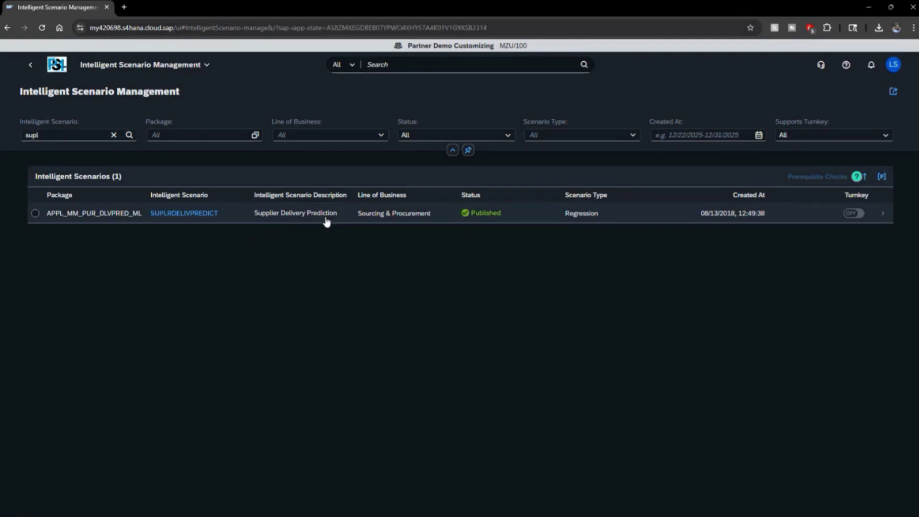
click(35, 214)
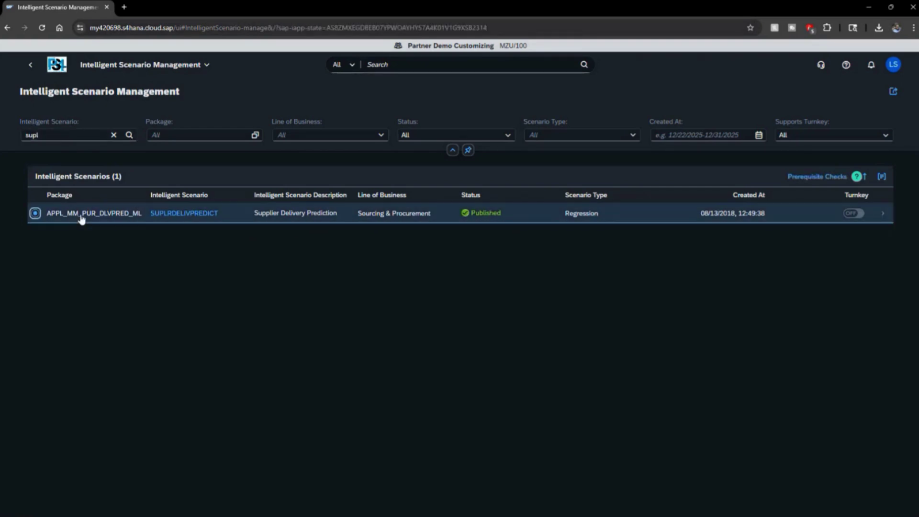
click(351, 221)
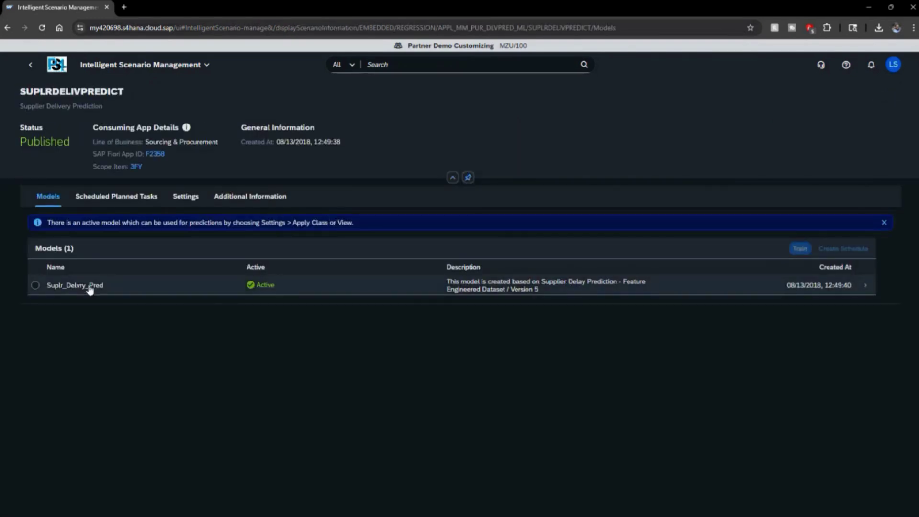
Open the version list of the Suplr_Delvry_Pred model and view the quality report of version 5.
click(36, 286)
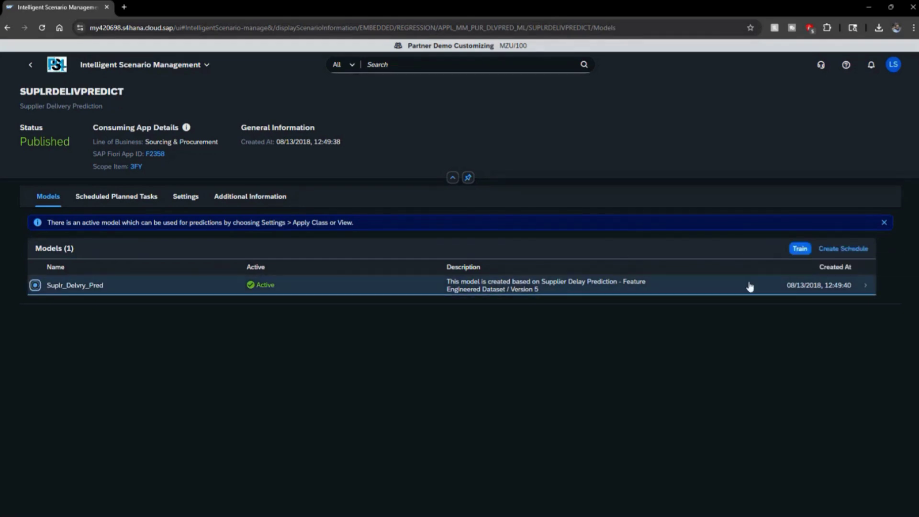
click(633, 289)
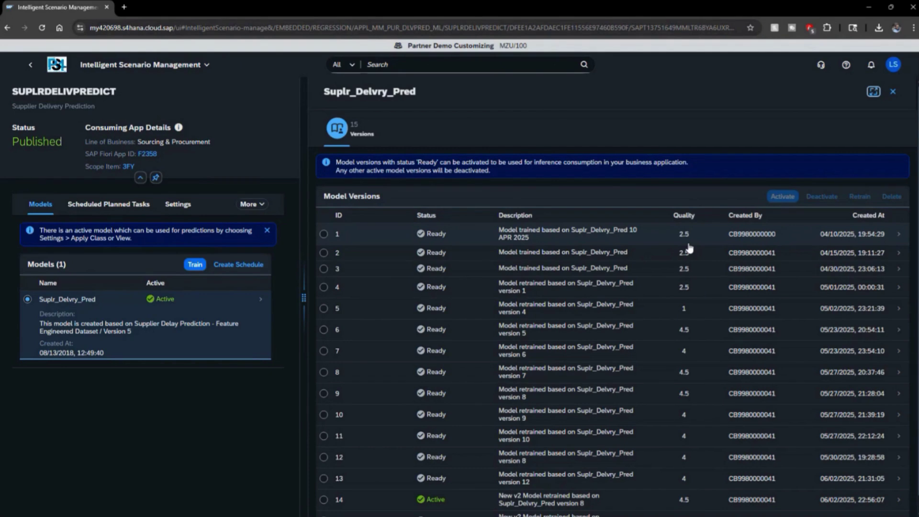
click(709, 316)
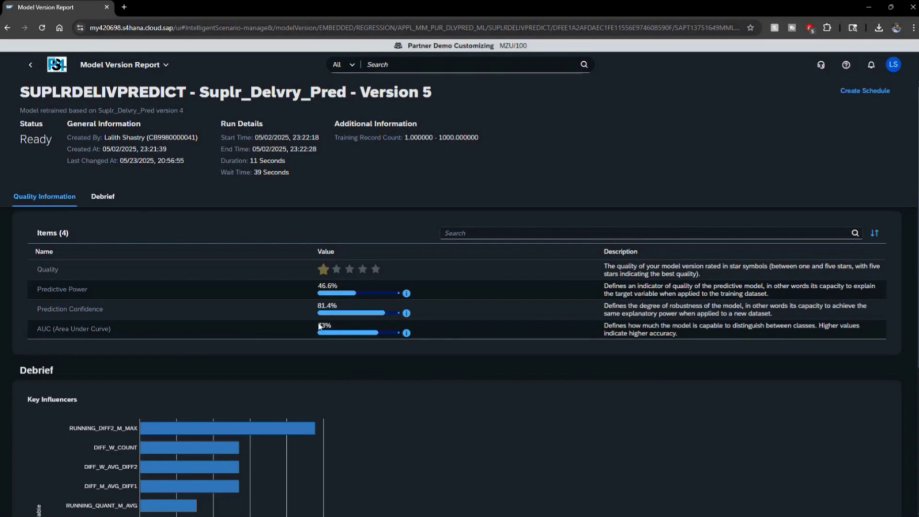
click(30, 65)
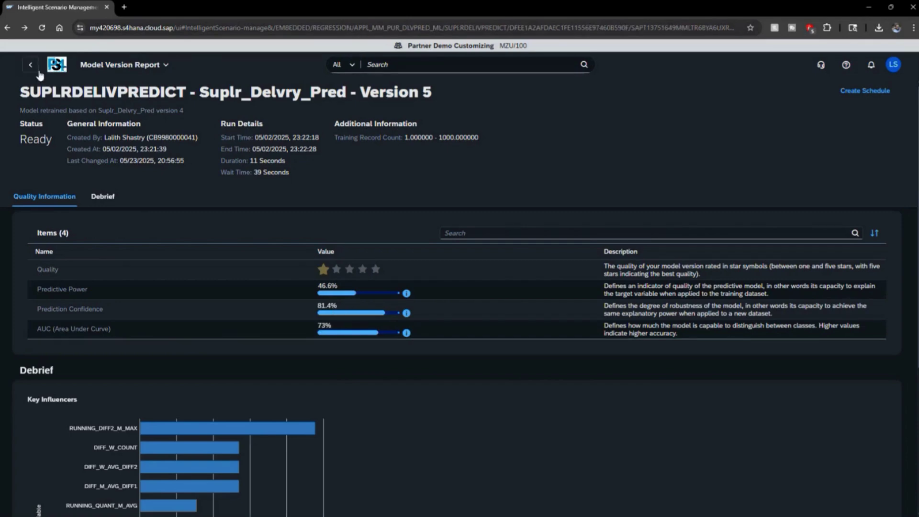
View the quality report of the active model version 14 and return to the version list.
scroll(513, 335, down, 1)
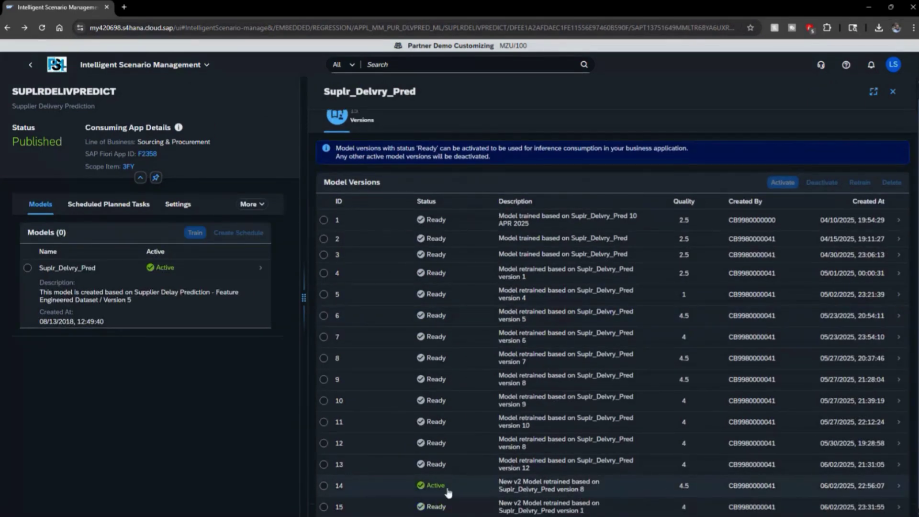
click(896, 488)
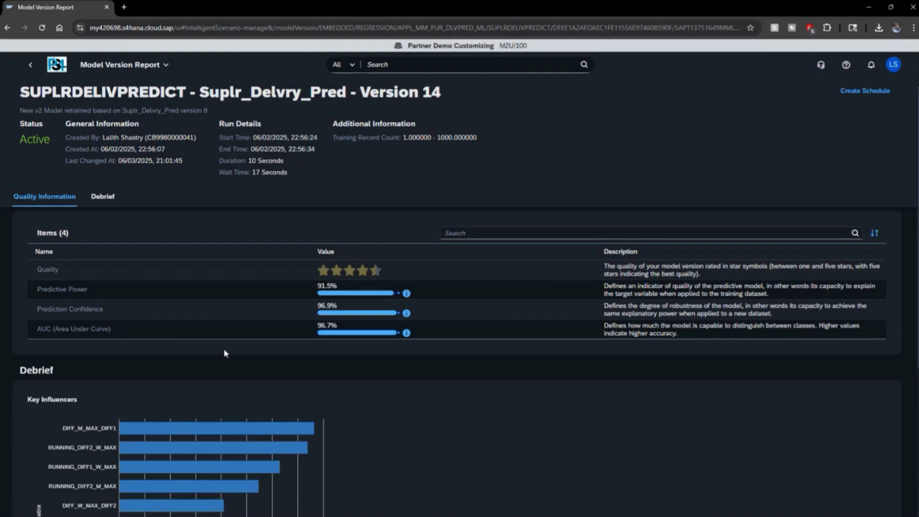
click(32, 66)
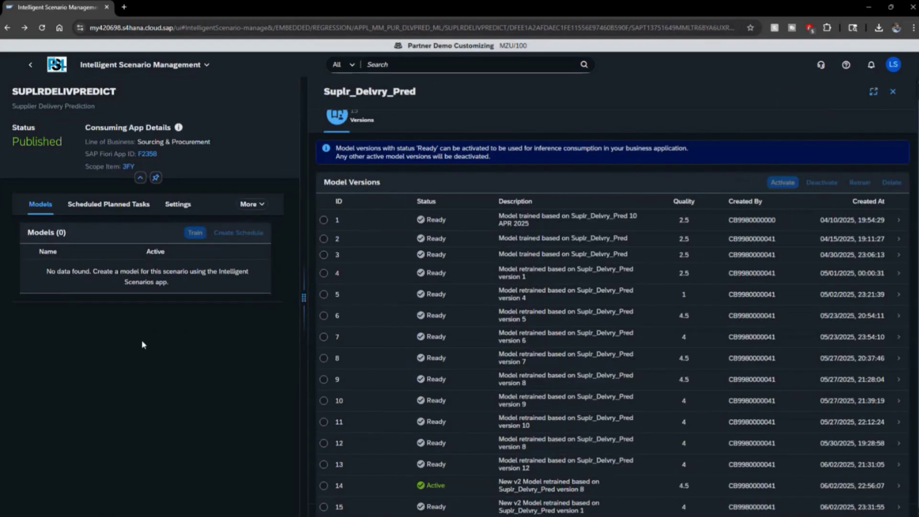
Train a new version of the Suplr_Delvry_Pred model with the default description and no training filters.
click(27, 300)
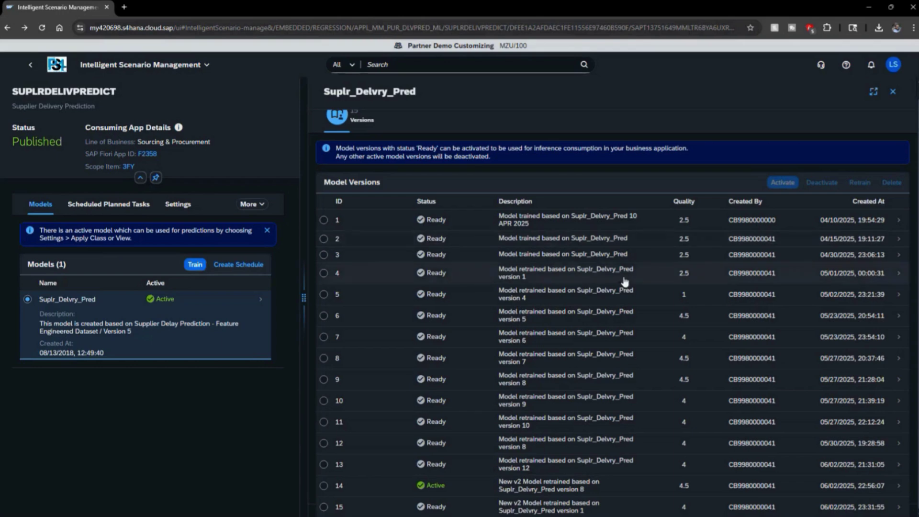
click(324, 486)
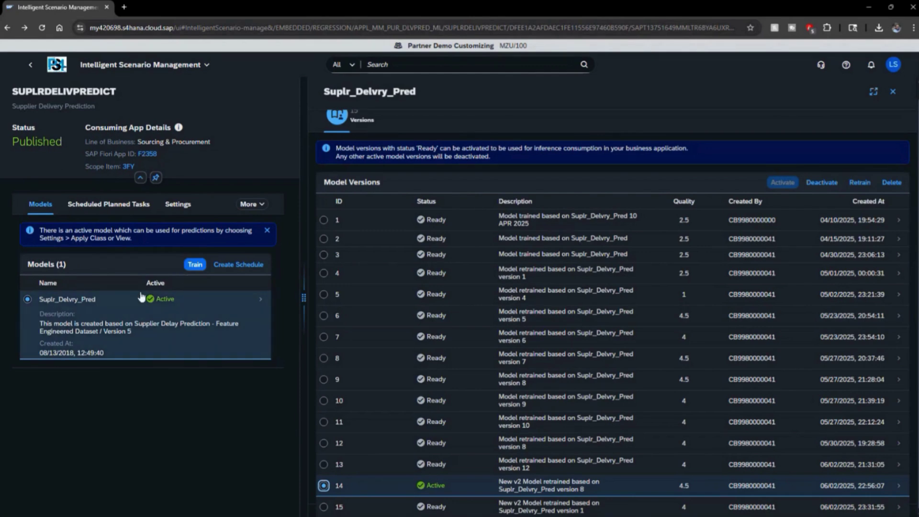
click(194, 266)
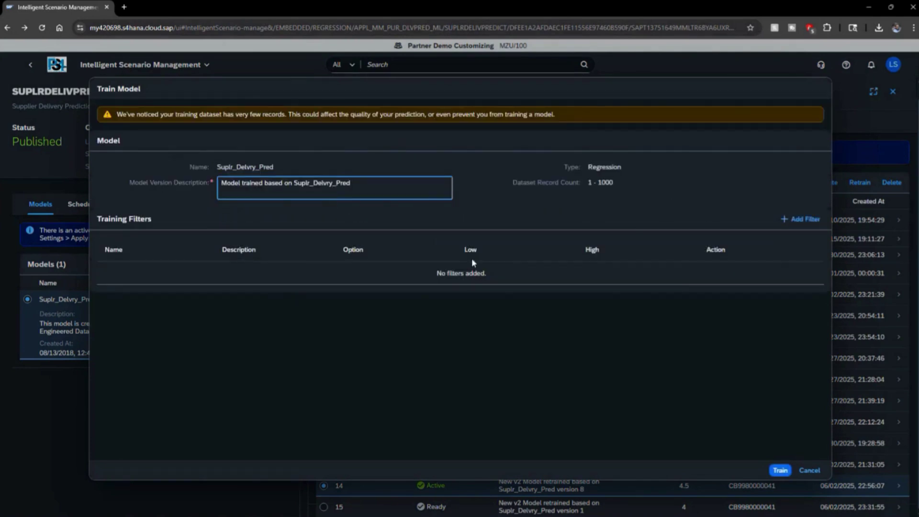
click(784, 471)
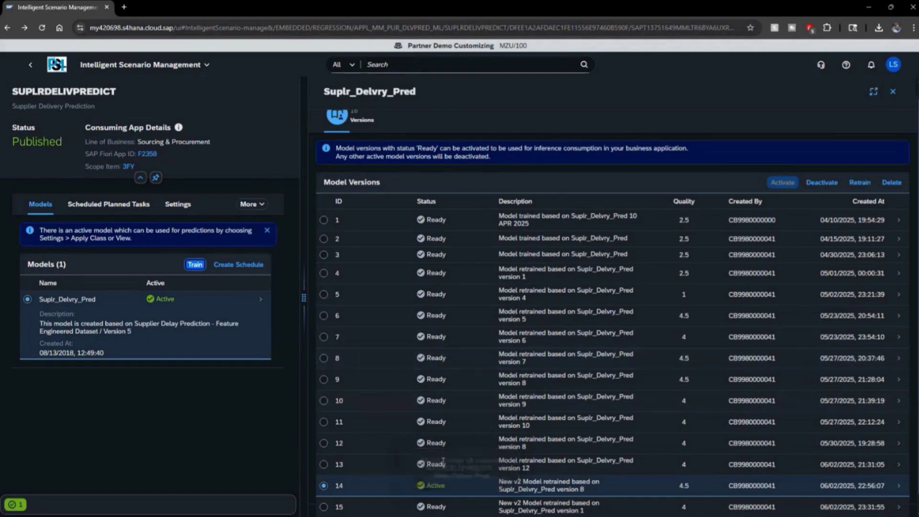
scroll(453, 479, down, 1)
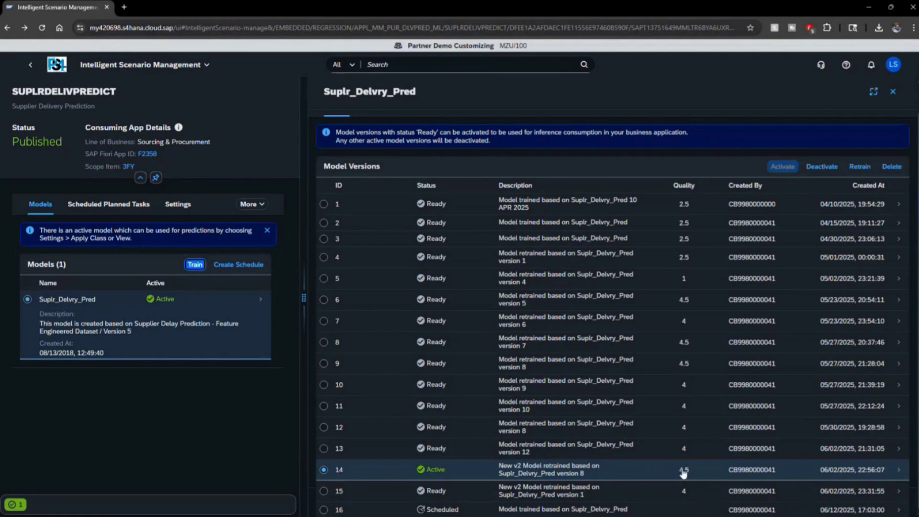
click(860, 167)
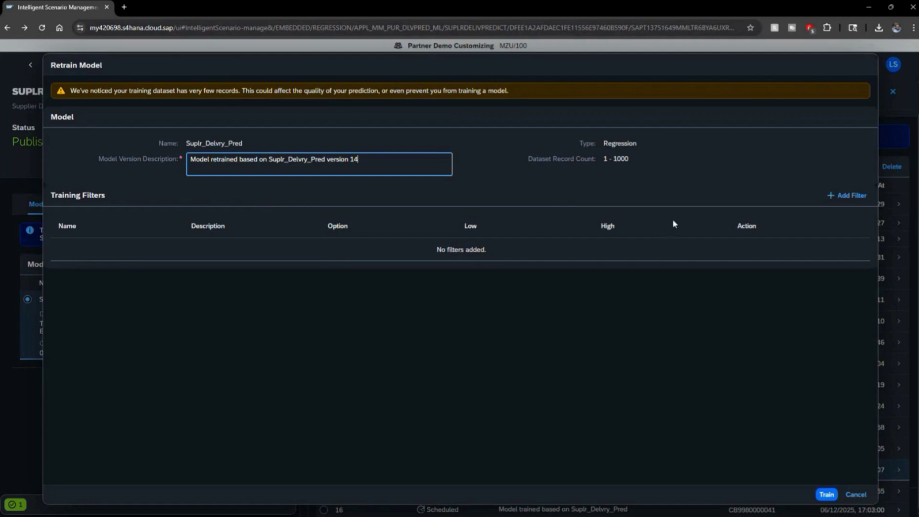
click(846, 196)
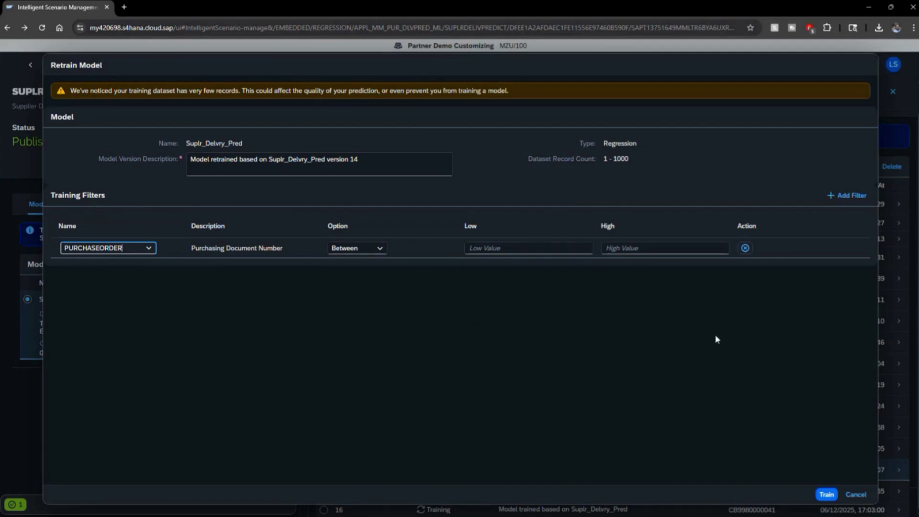
click(149, 248)
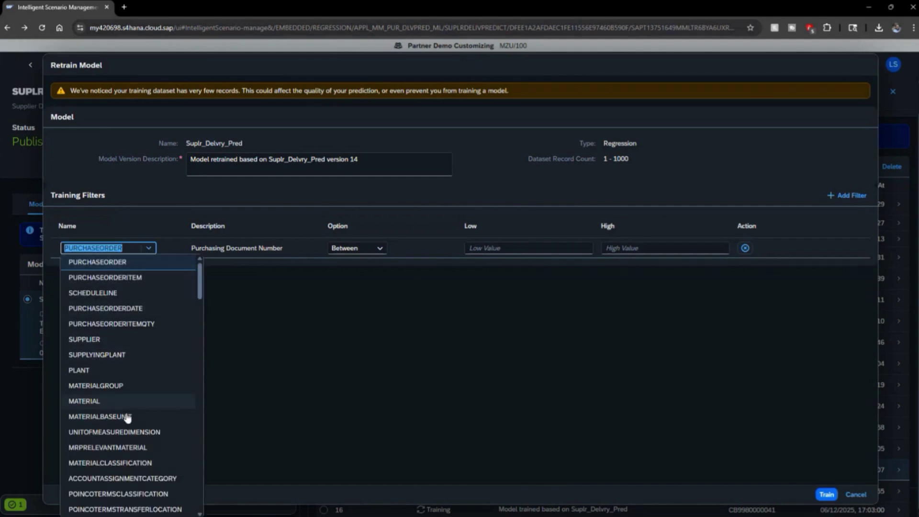
click(323, 352)
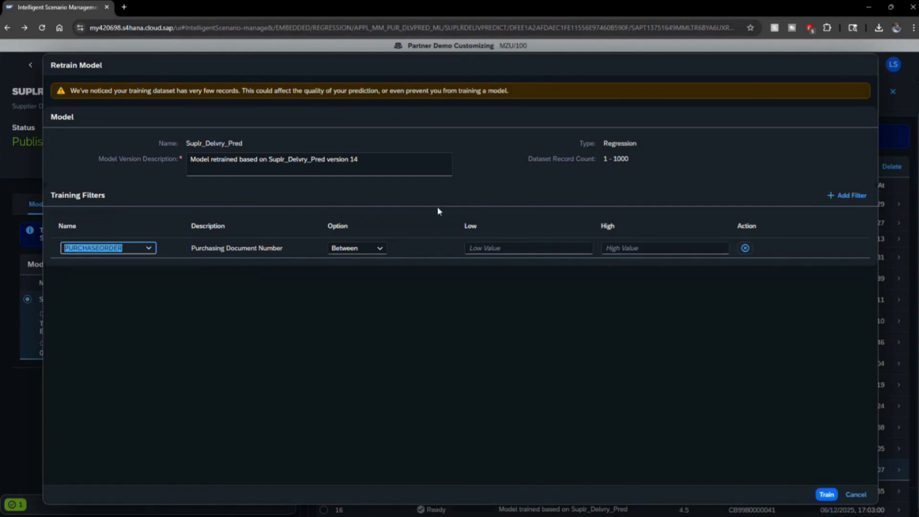
click(380, 249)
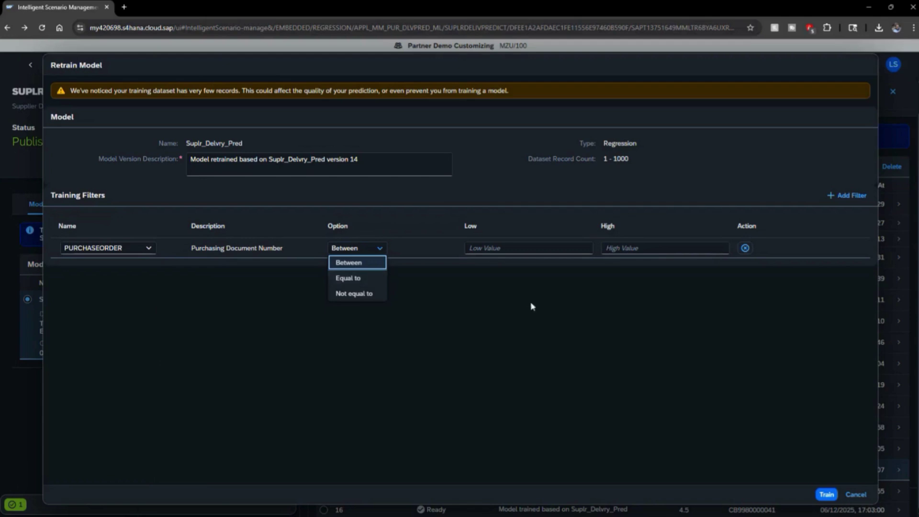
click(558, 302)
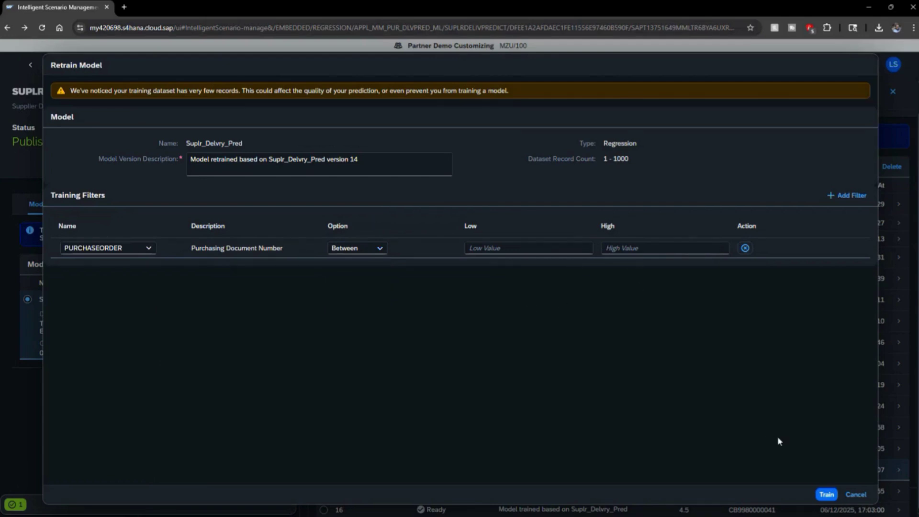
click(857, 495)
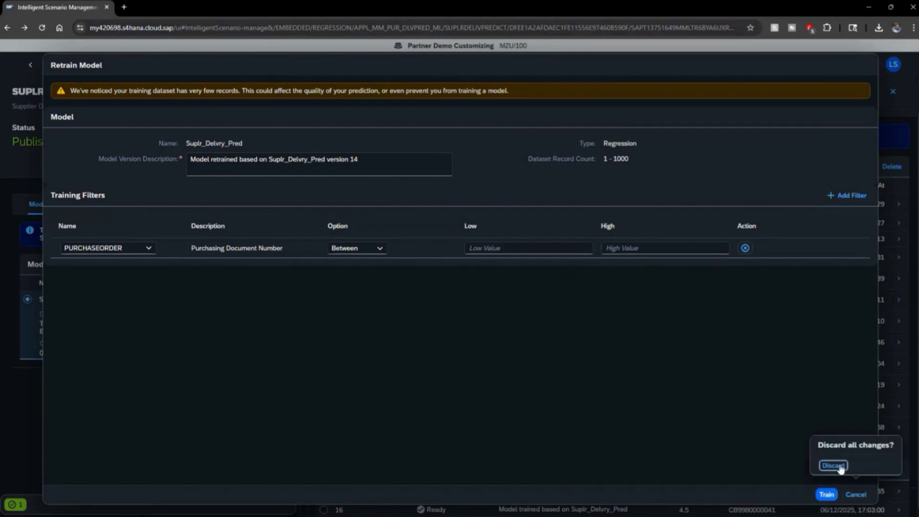
click(834, 466)
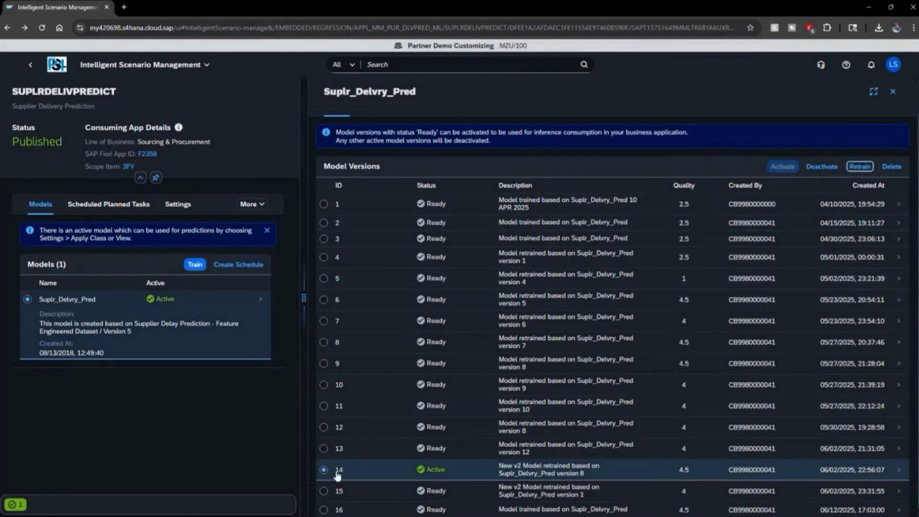
click(324, 509)
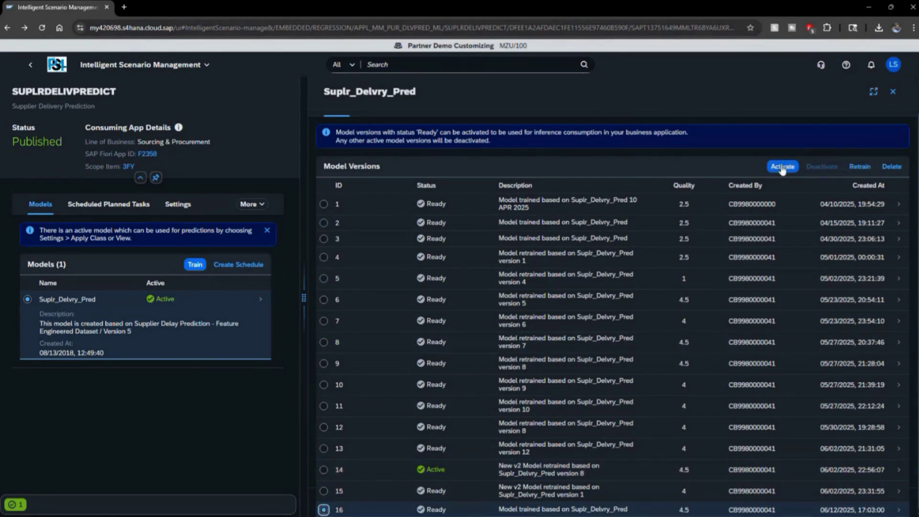
click(324, 470)
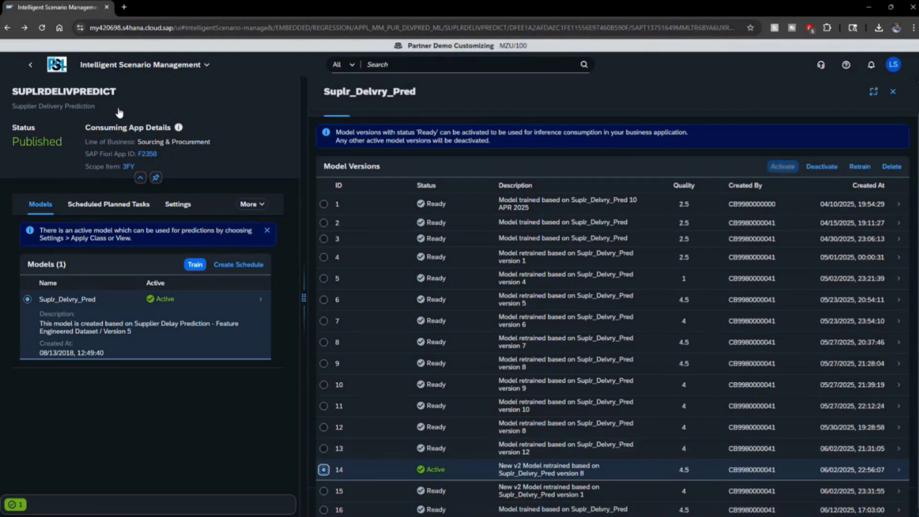
Open the Monitor Purchase Order Items app and remove the first creator's name from the Created By filter conditions.
click(57, 64)
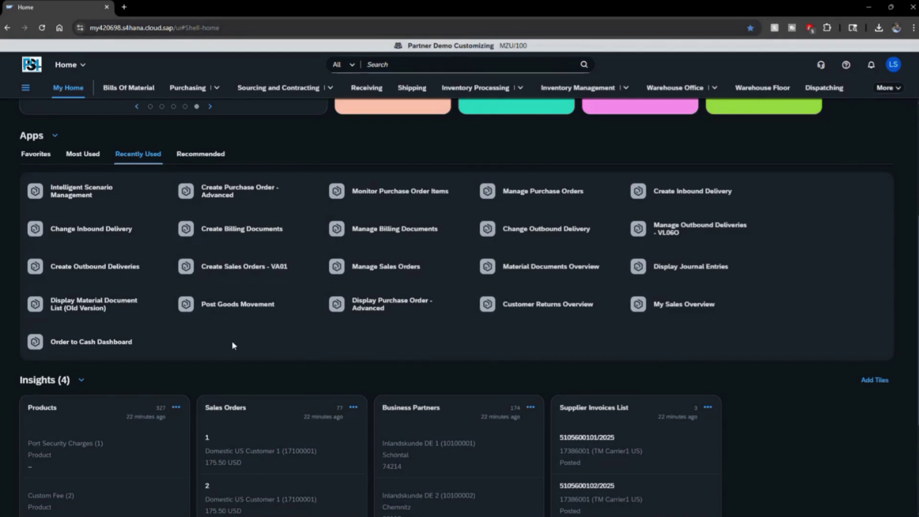
click(367, 198)
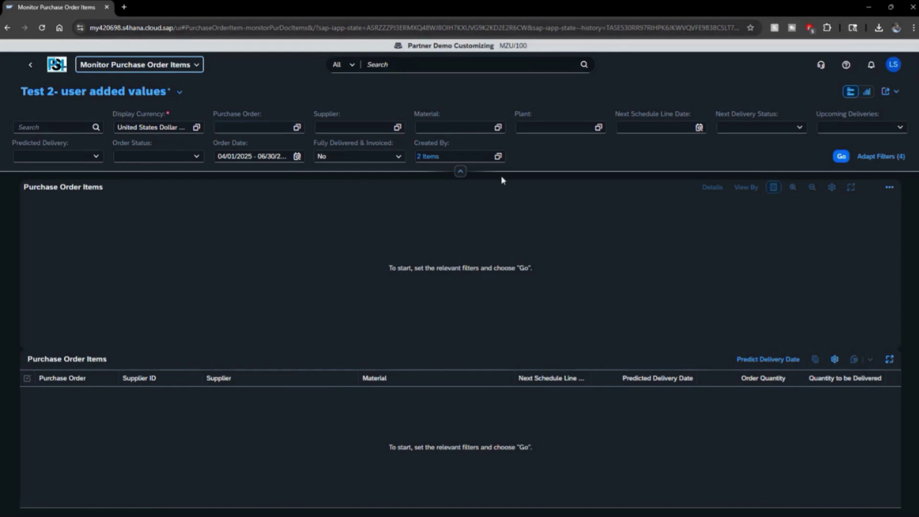
click(499, 158)
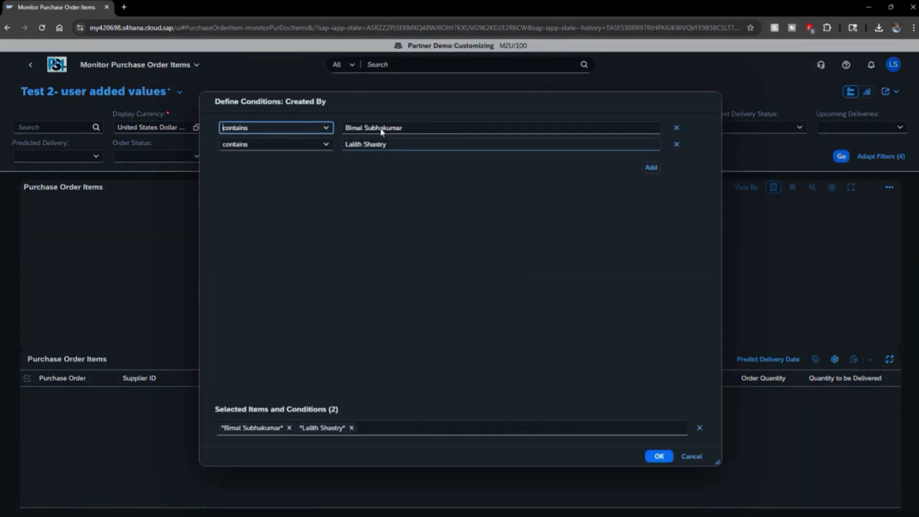
click(678, 130)
click(677, 129)
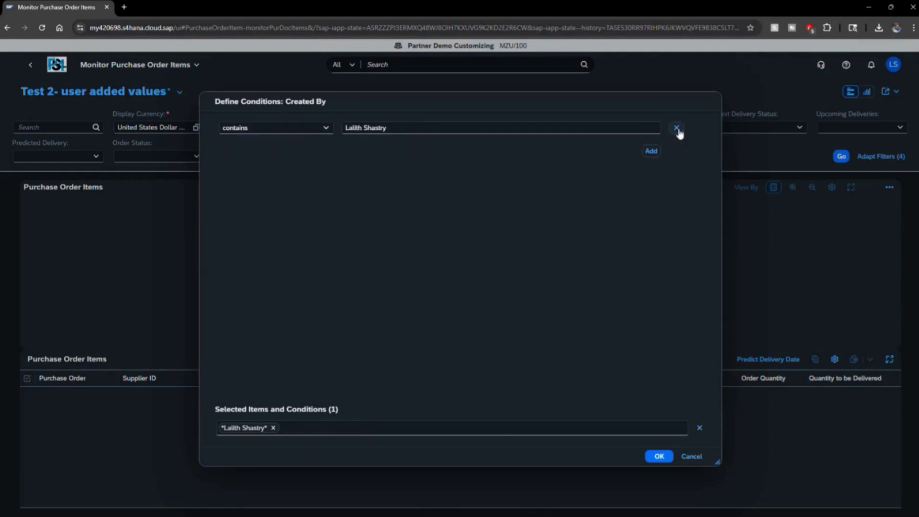
click(664, 459)
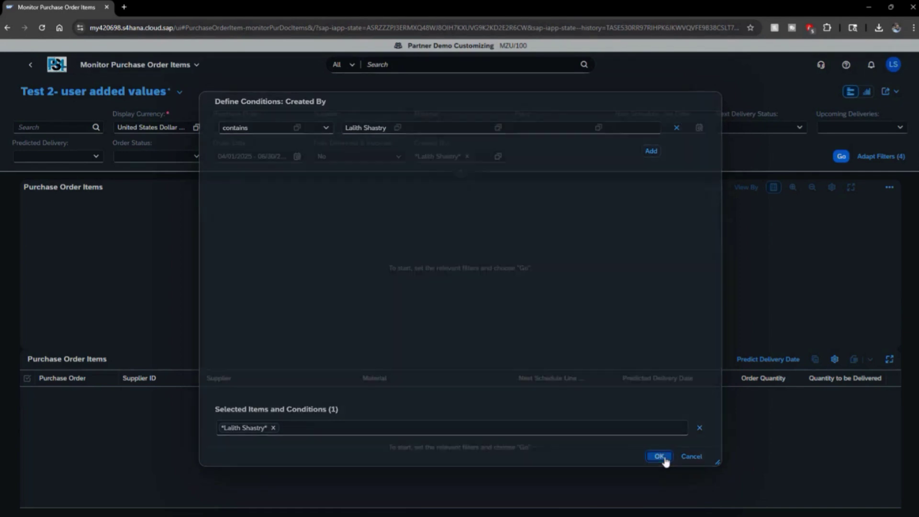
Set the Order Date filter to the range 06/01/2025 – 07/31/2025 and load the matching purchase order items.
click(298, 158)
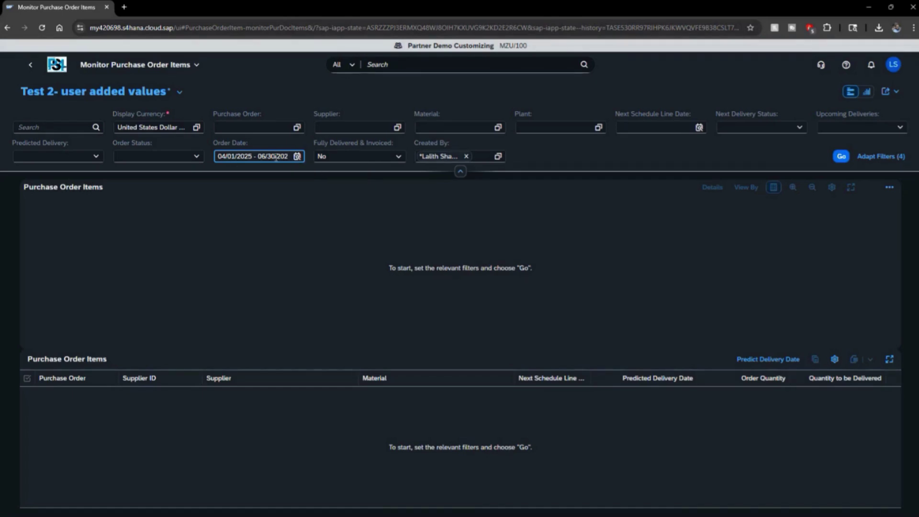
click(303, 162)
scroll(317, 283, down, 2)
click(294, 224)
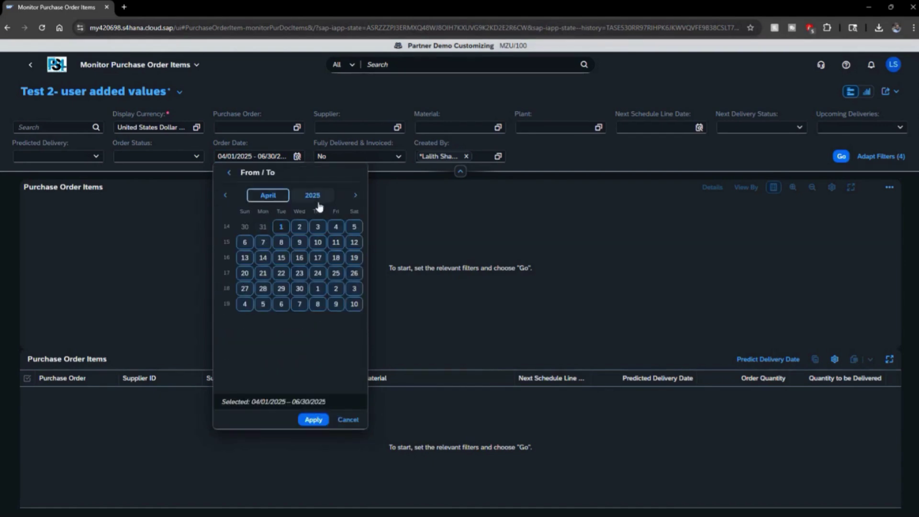
click(355, 195)
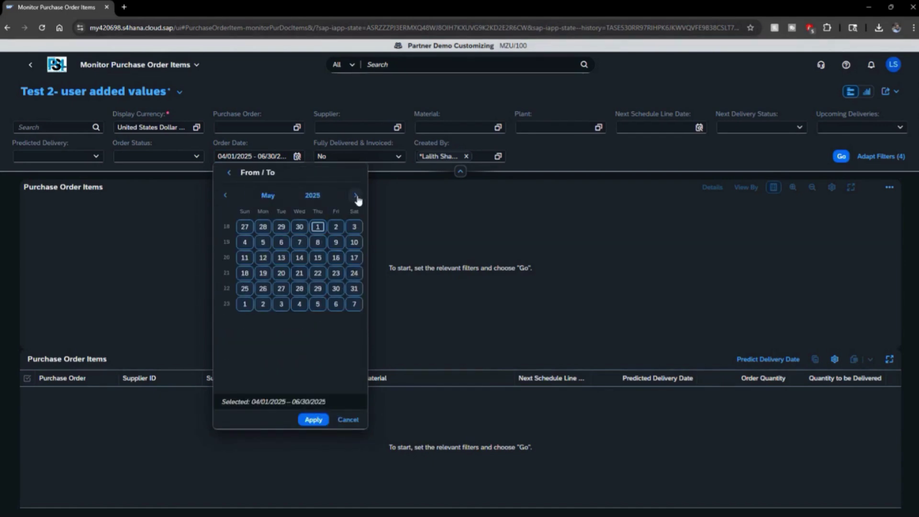
click(356, 195)
click(245, 228)
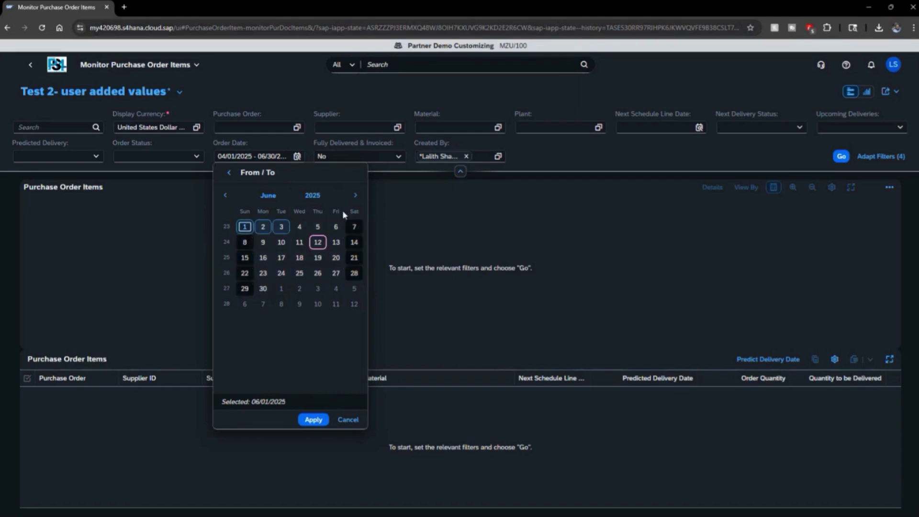
click(355, 196)
click(318, 289)
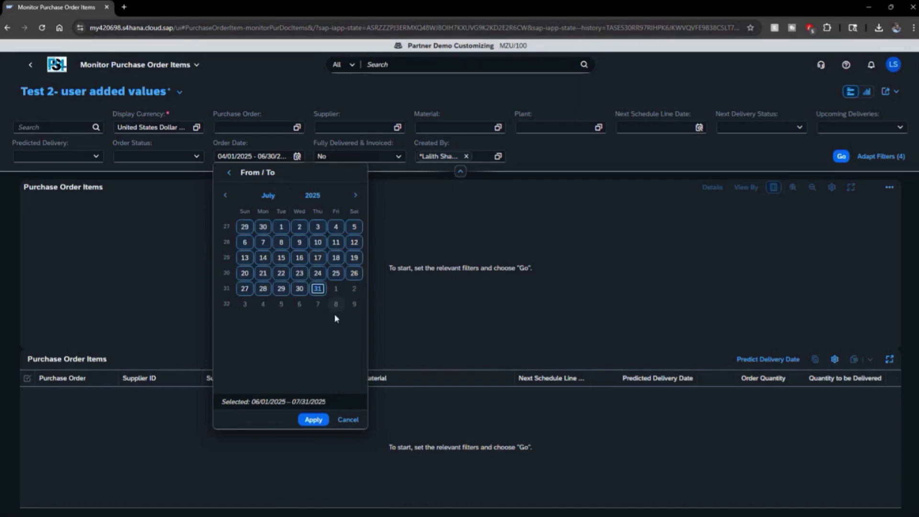
click(312, 420)
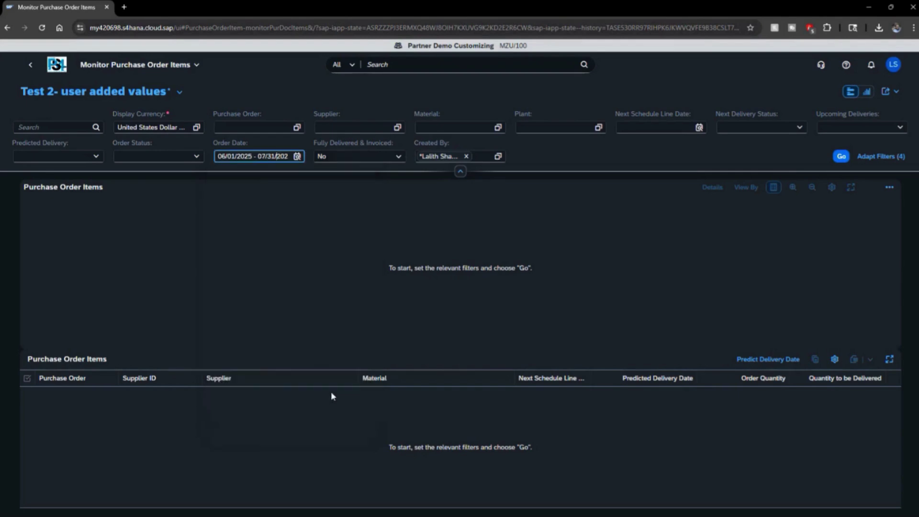
click(841, 160)
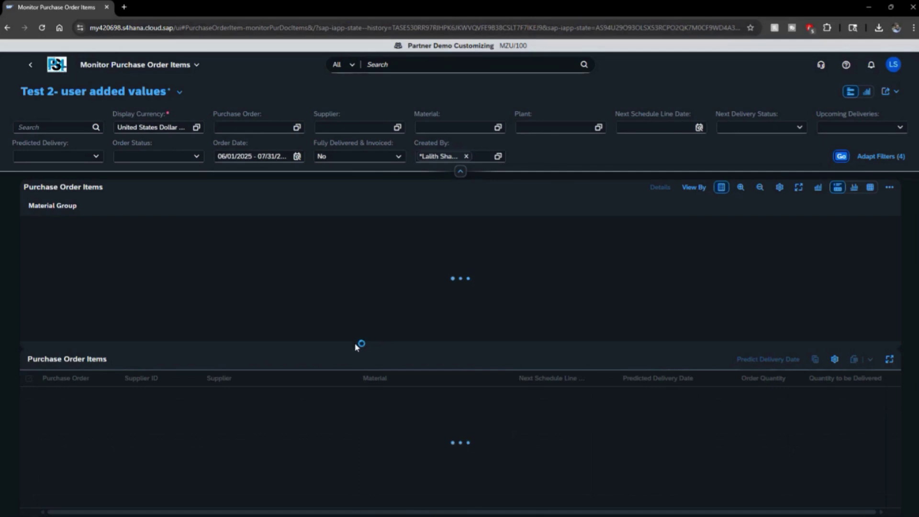
Predict the delivery date for the not-yet-predicted 120 PC item of TG11 from Domestic US Supplier 1.
scroll(420, 434, down, 3)
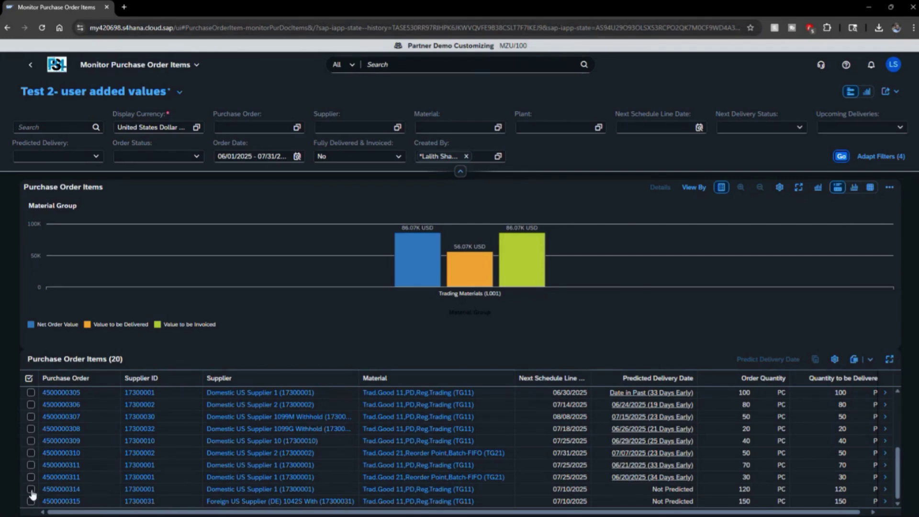
triple_click(637, 490)
click(31, 493)
click(31, 491)
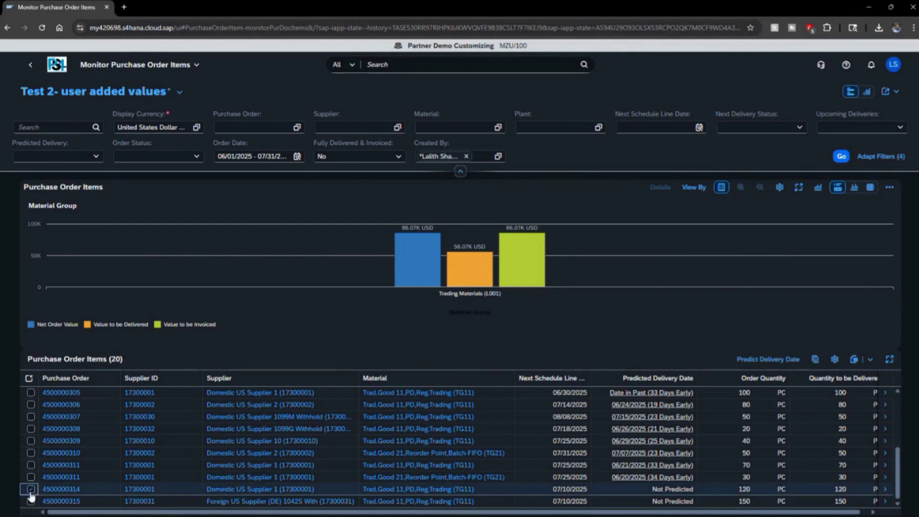
click(766, 360)
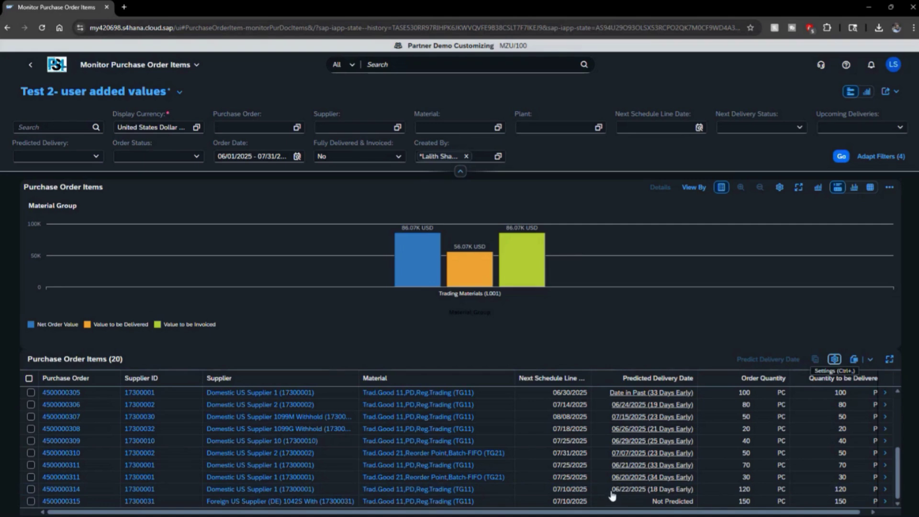
Compare the predicted delivery date of the 120 PC item with its next schedule line date.
triple_click(611, 492)
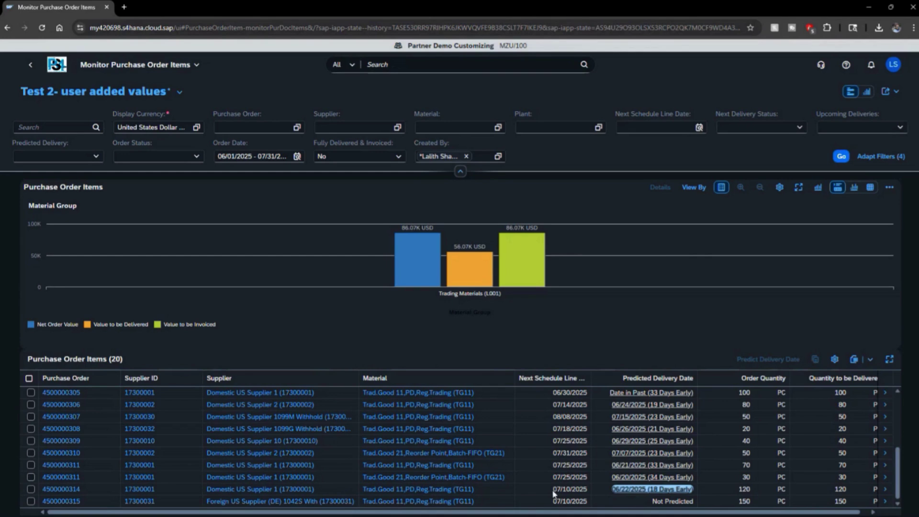
drag(553, 490, 580, 492)
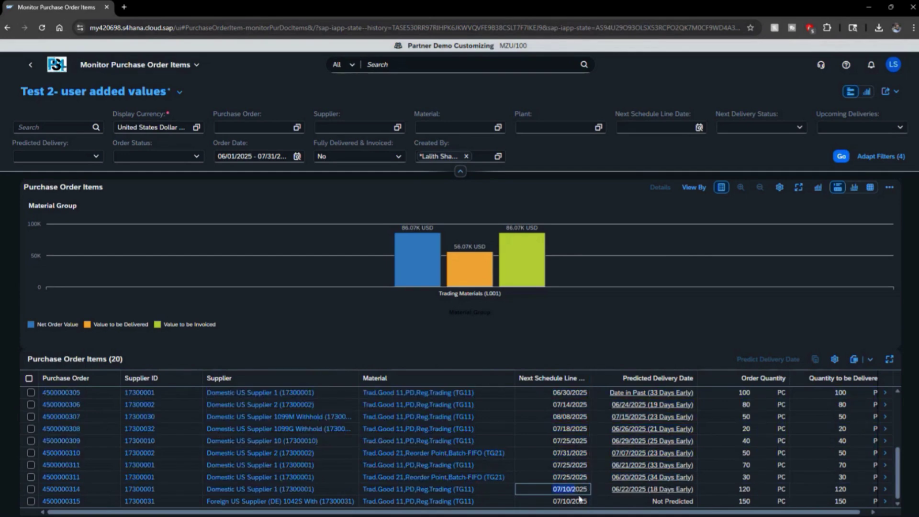
triple_click(605, 491)
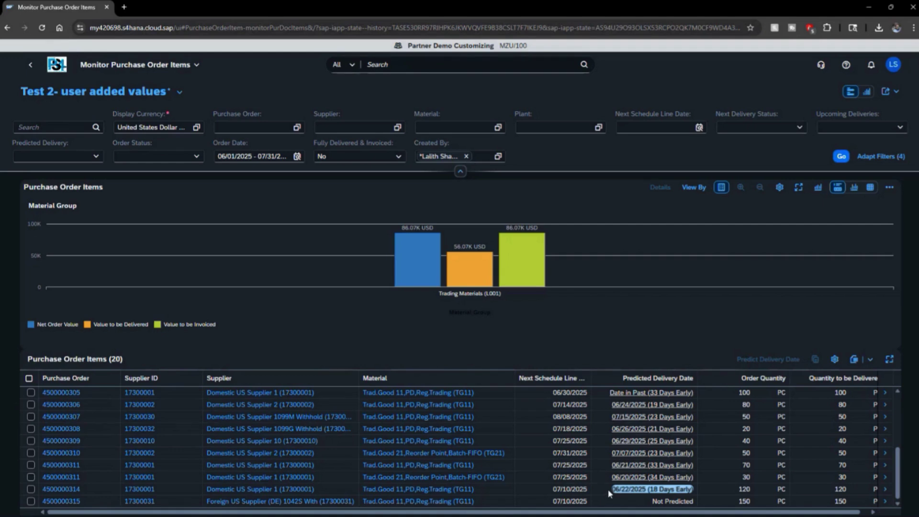
Predict the delivery date for the 150 PC item from the Foreign US Supplier (DE) and view the available chart types.
click(30, 502)
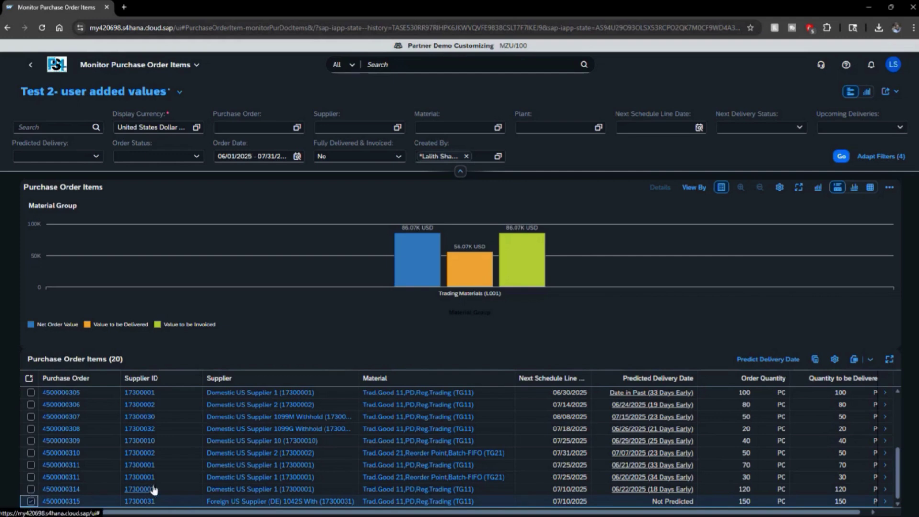
click(782, 364)
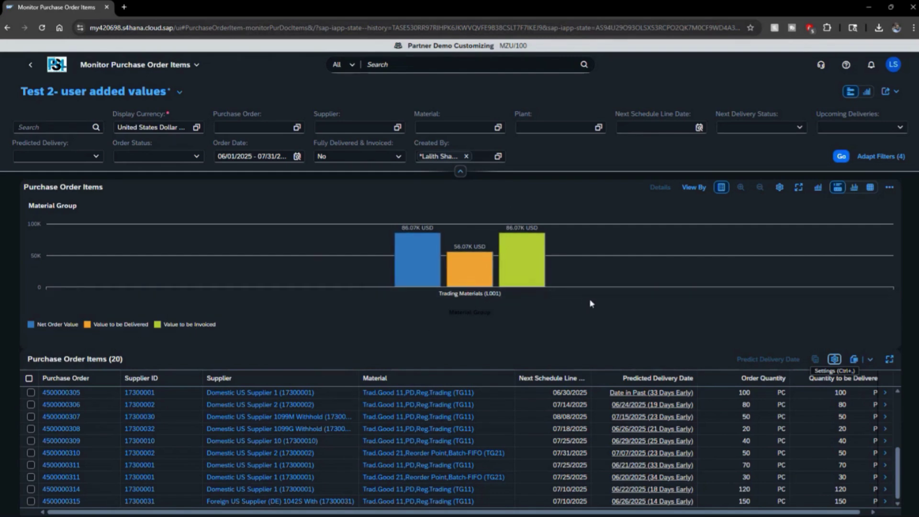
click(819, 188)
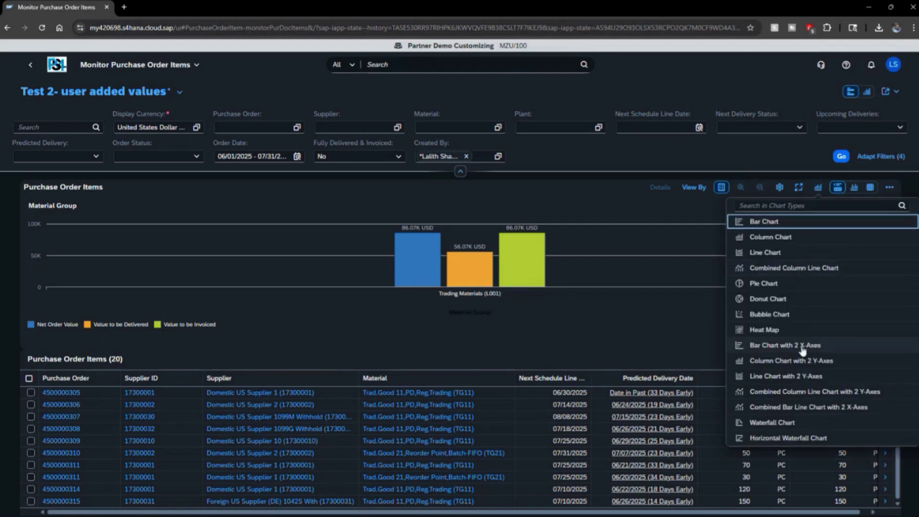
click(650, 331)
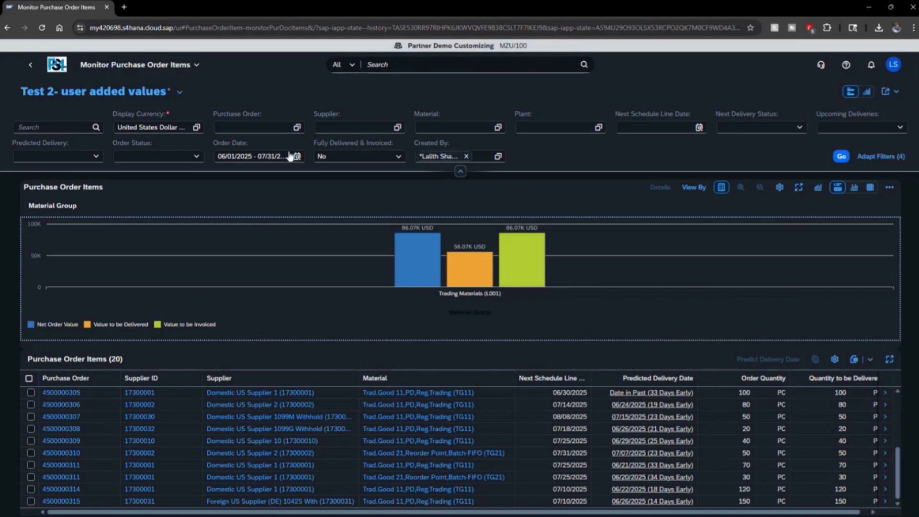
Leave Monitor Purchase Order Items without saving the view changes and open the Intelligent Scenario Management app.
click(64, 70)
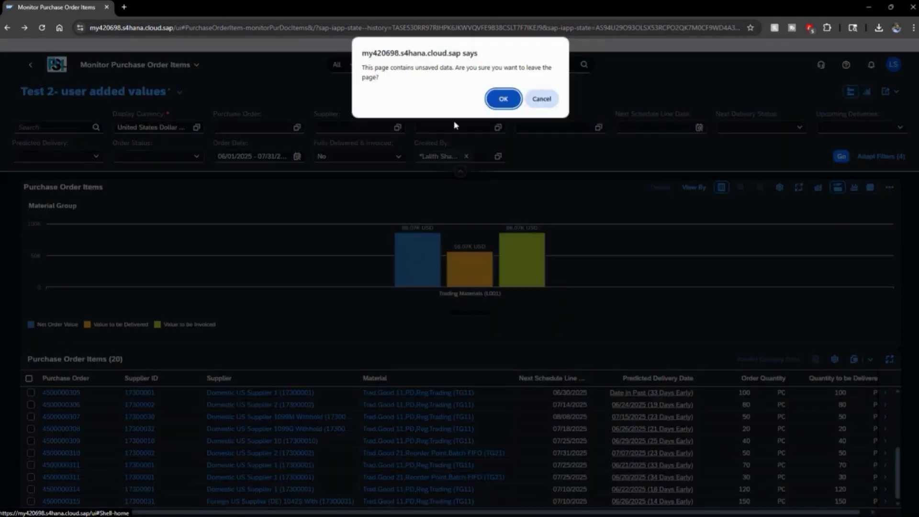
click(502, 98)
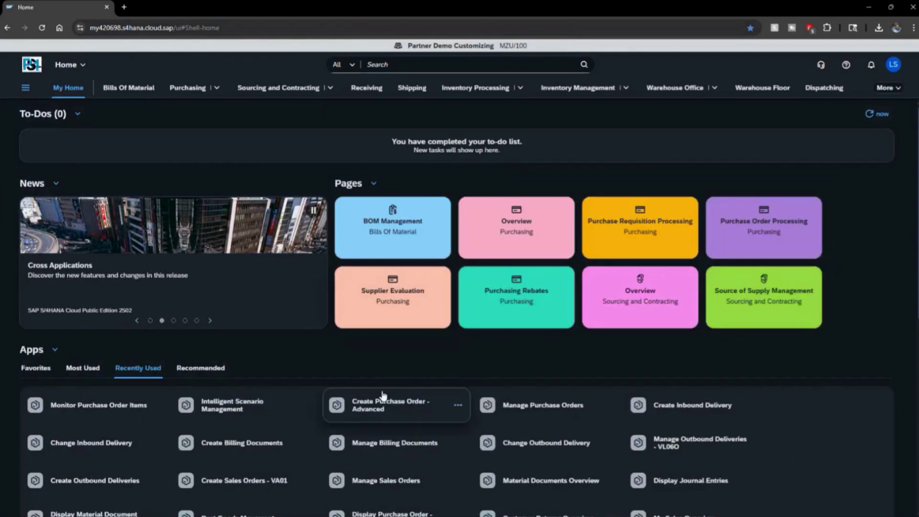
scroll(382, 402, down, 2)
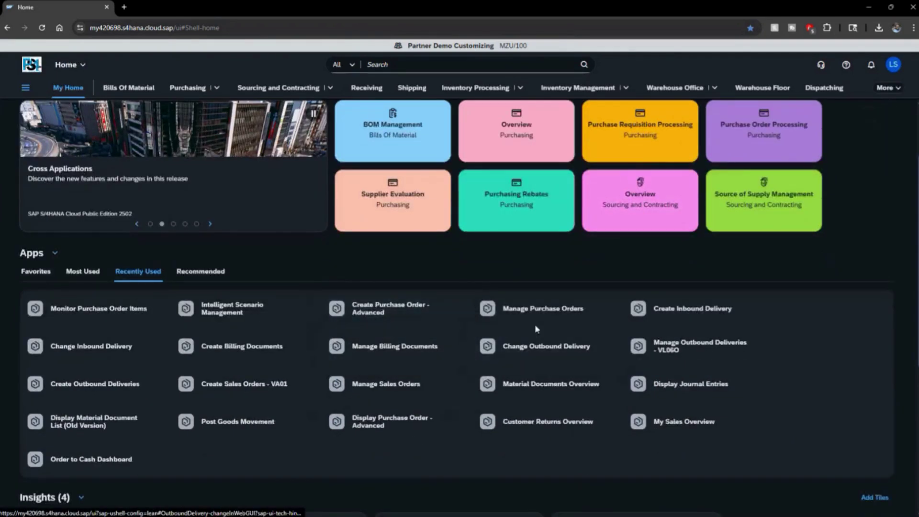
click(237, 313)
Find the Supplier Delivery Prediction scenario with "supl" and examine the version list of its Suplr_Delvry_Pred model.
click(99, 135)
text(supl)
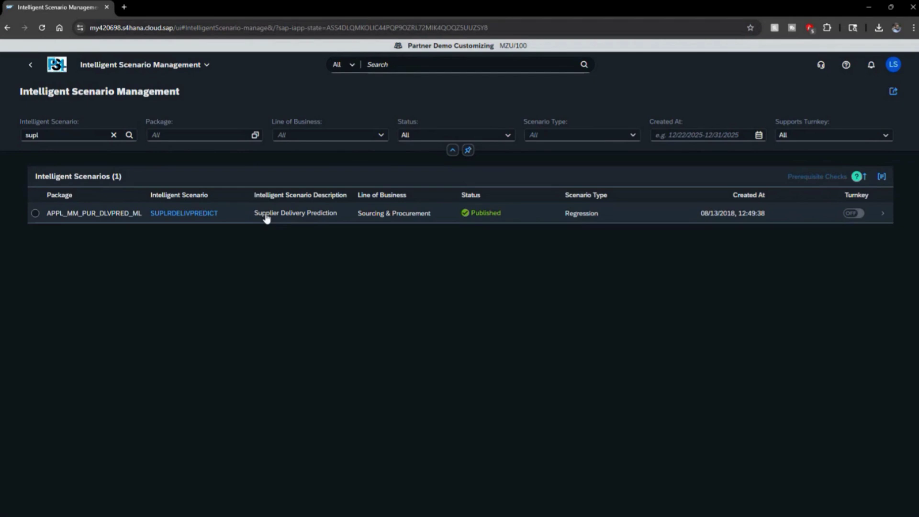
click(324, 217)
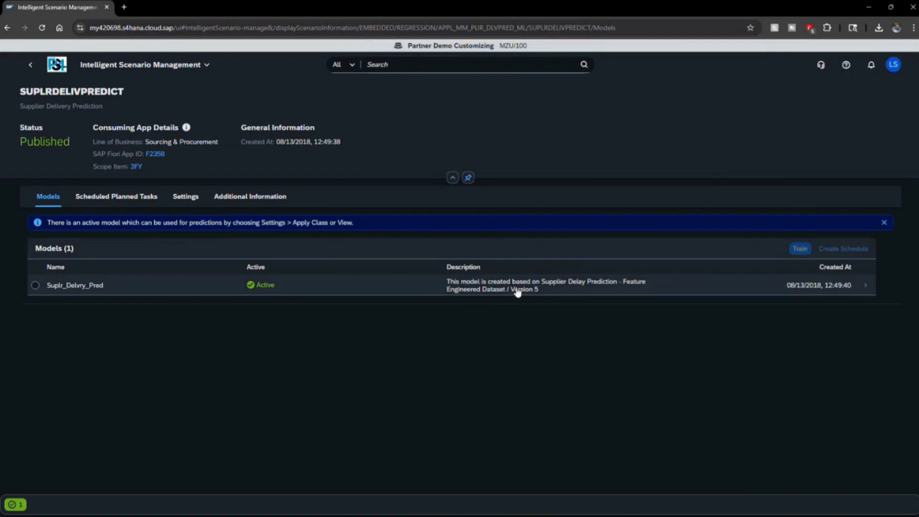
click(518, 293)
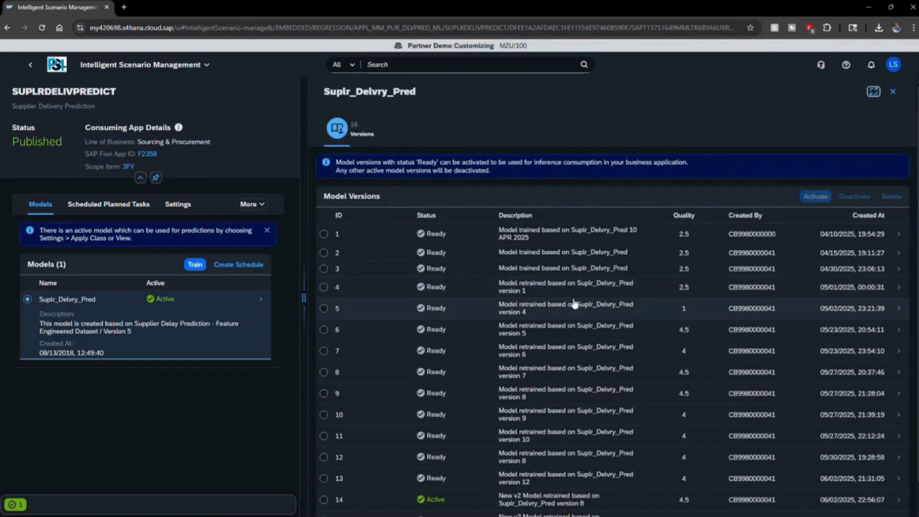
scroll(597, 294, down, 1)
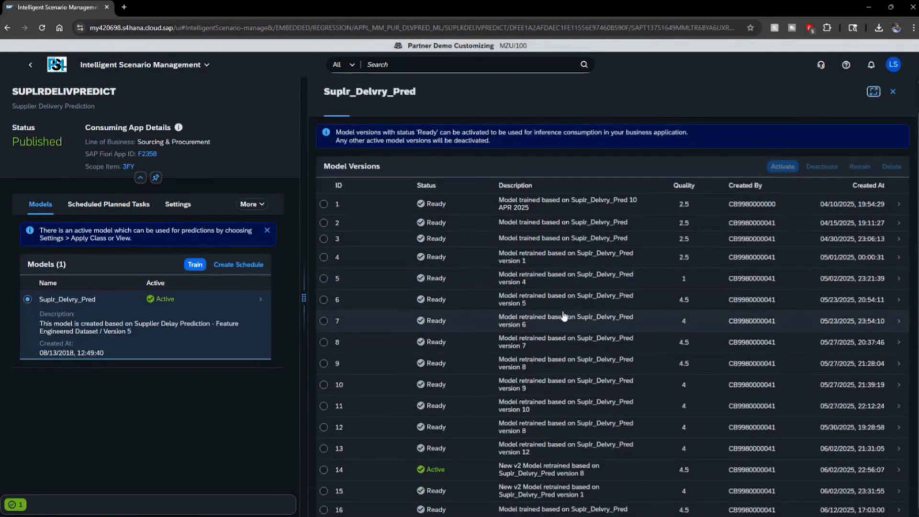